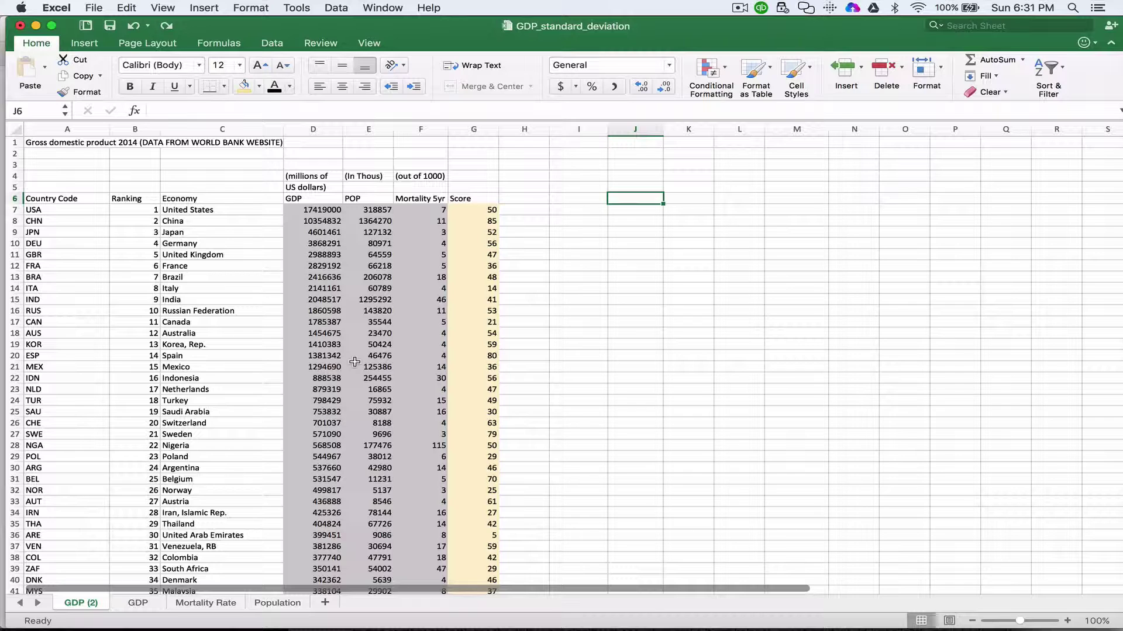
- Enter a Bins column in J6:J16 with the header Bins and values 10 through 100
text(Bins 10 20 30 40 50 60 70)
key(Return)
text(80)
key(Return)
text(90)
key(Return)
text(100)
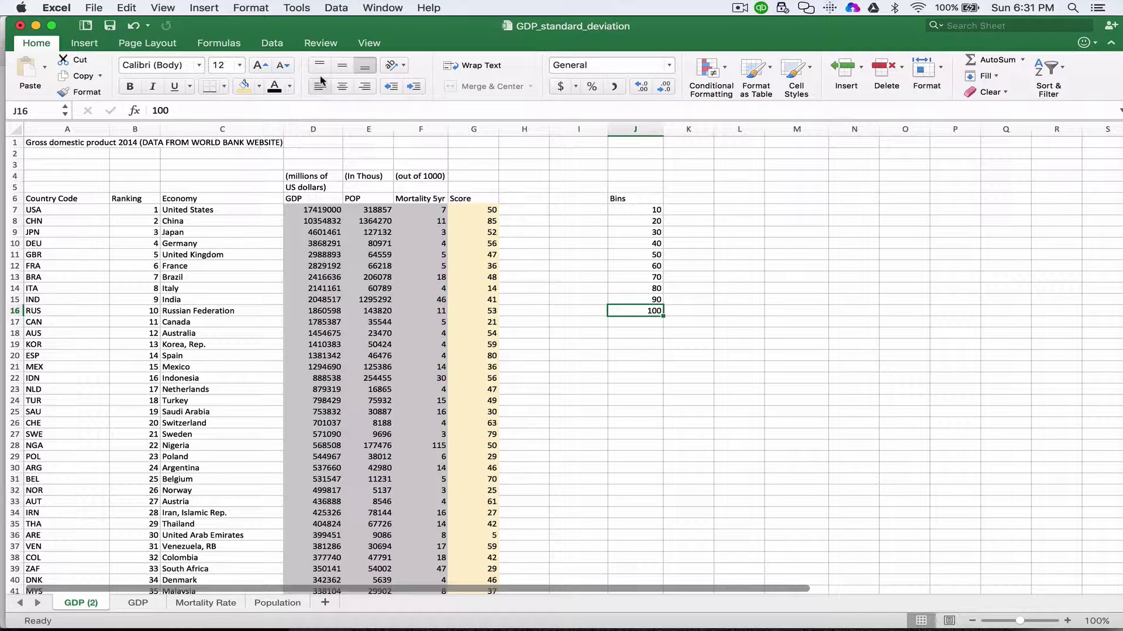
- Confirm in the Add-Ins list that Analysis ToolPak is enabled, leaving it unchanged
click(298, 8)
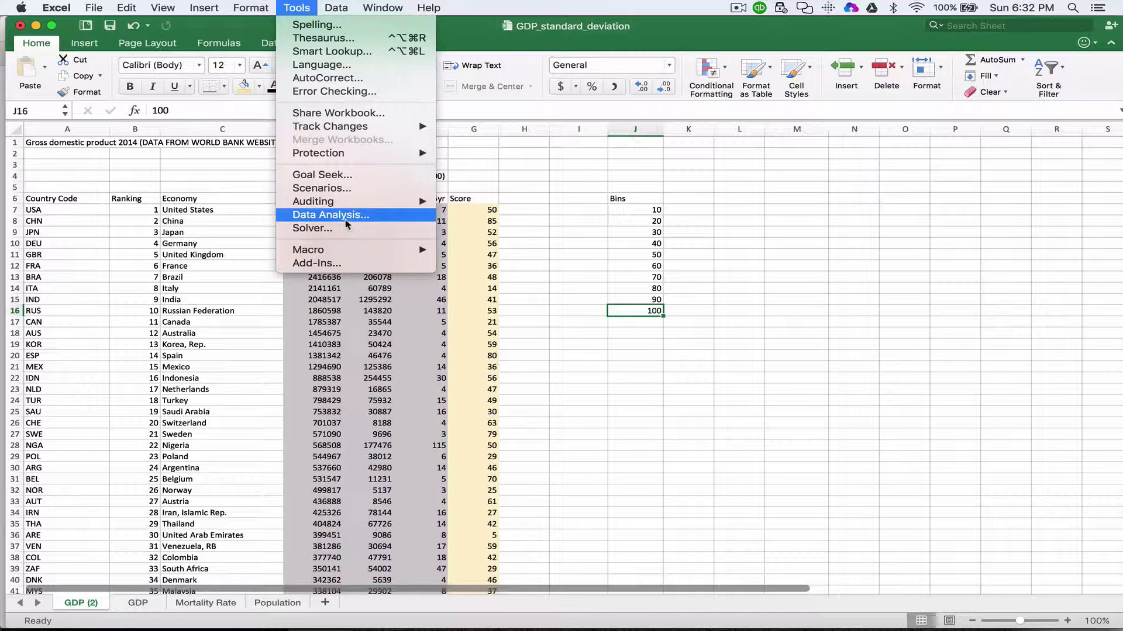
click(342, 266)
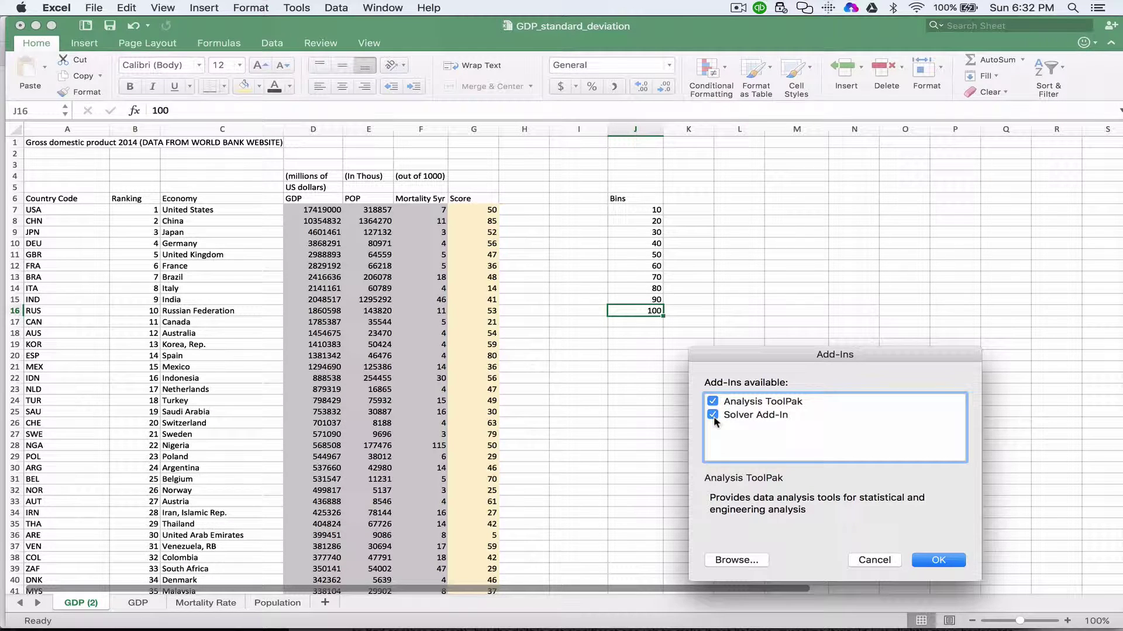
click(874, 560)
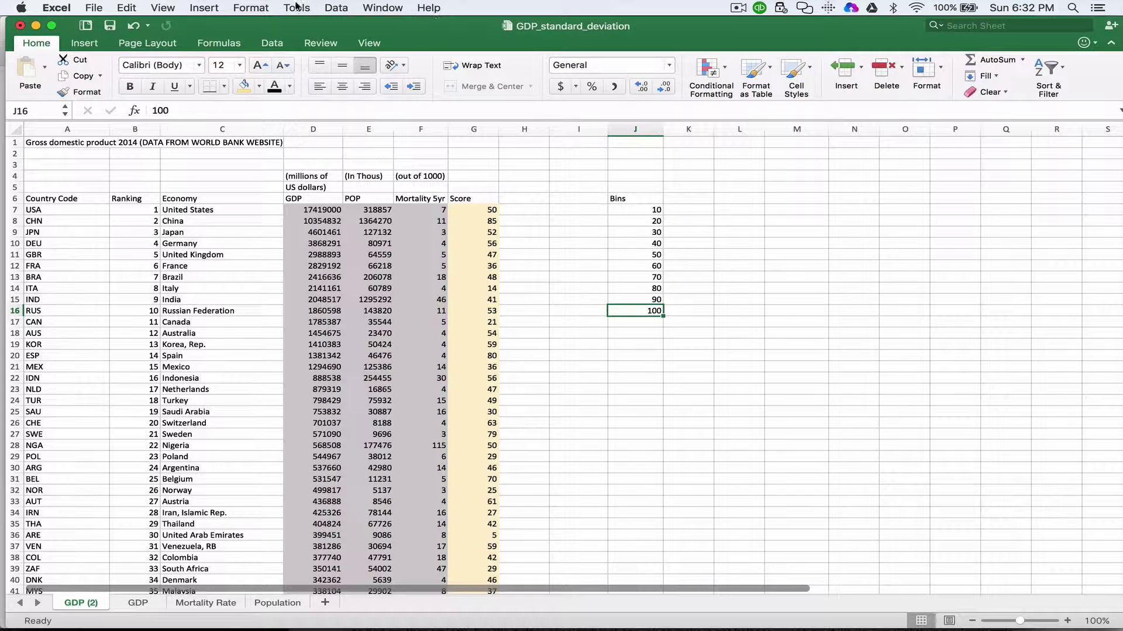
click(296, 7)
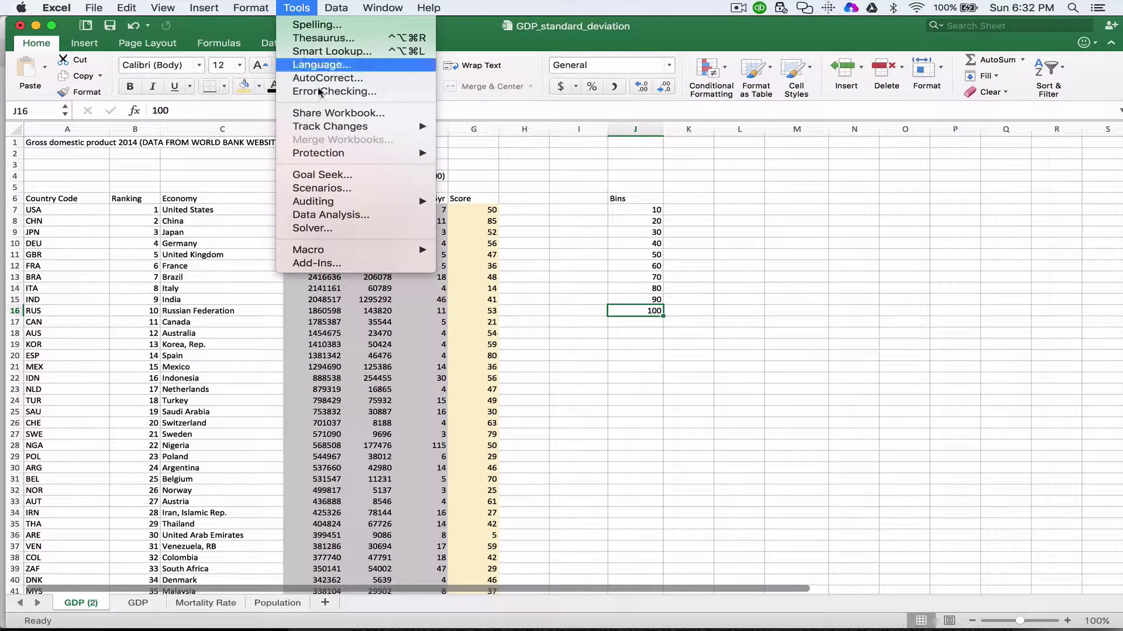
- Run a Histogram on Scores $G$7:$G$201 with bins $J$6:$J$16, Labels ticked, output at $L$7
click(344, 215)
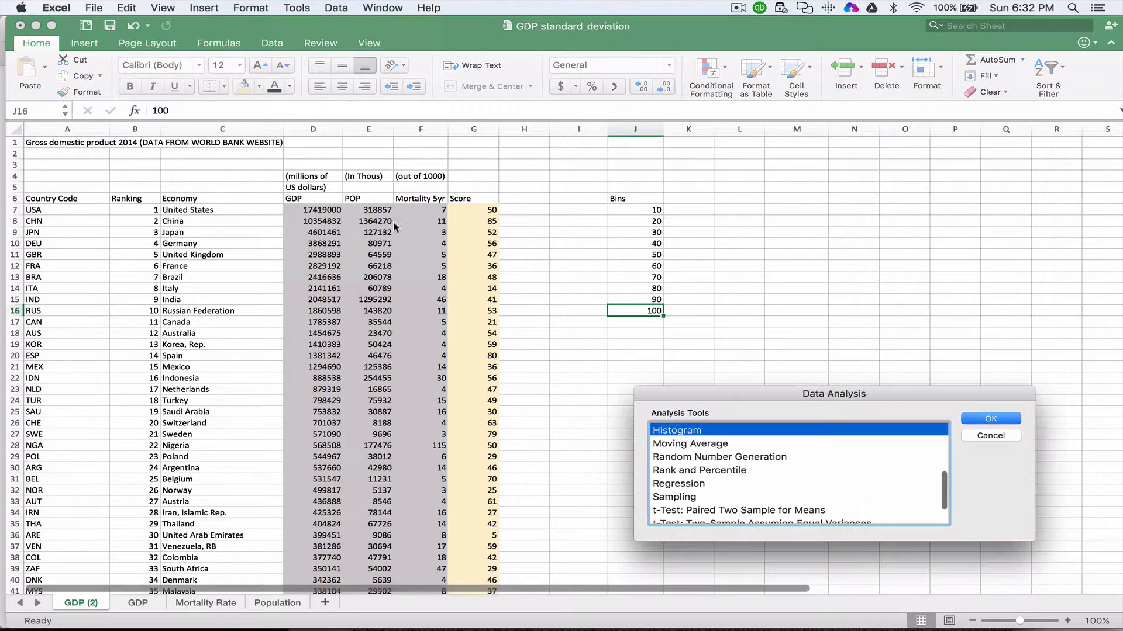
click(988, 419)
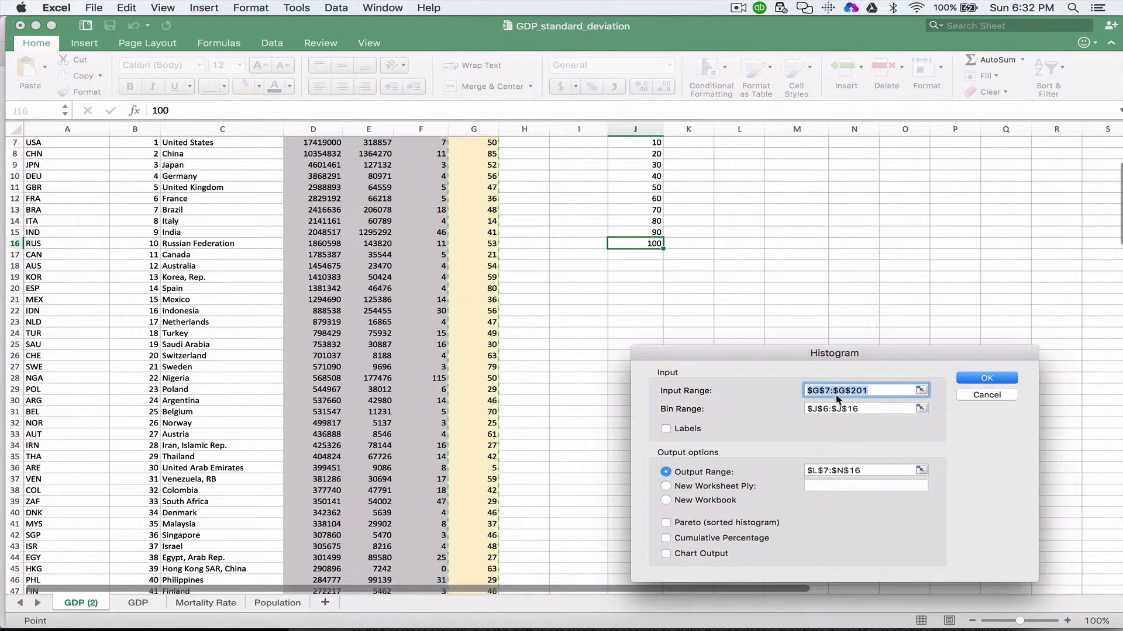
scroll(557, 331, up, 3)
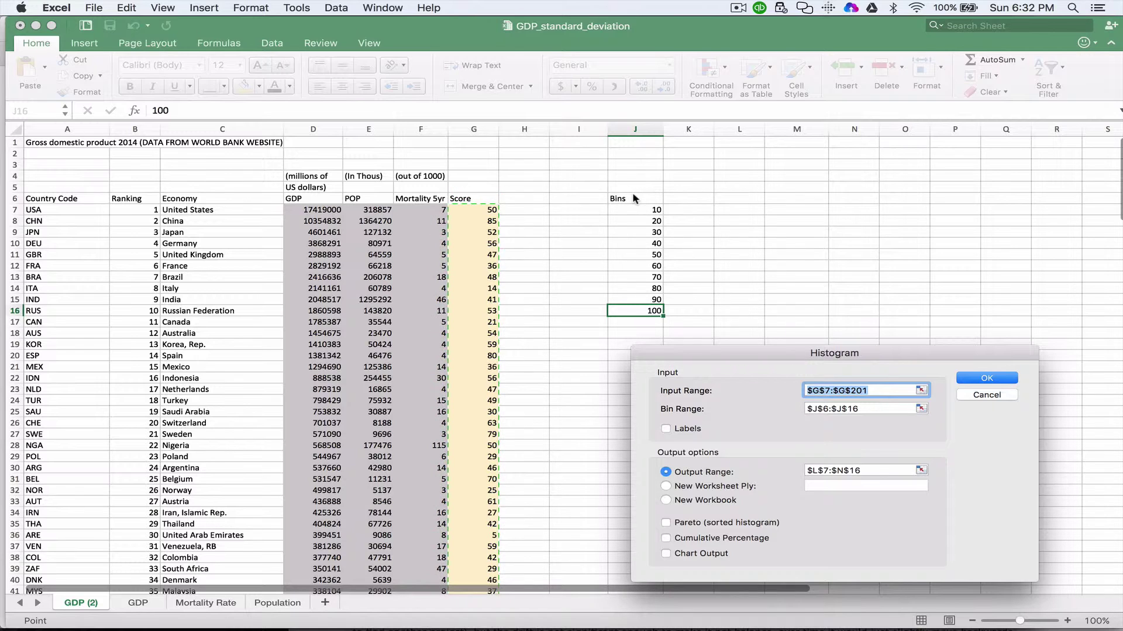
click(666, 430)
click(985, 377)
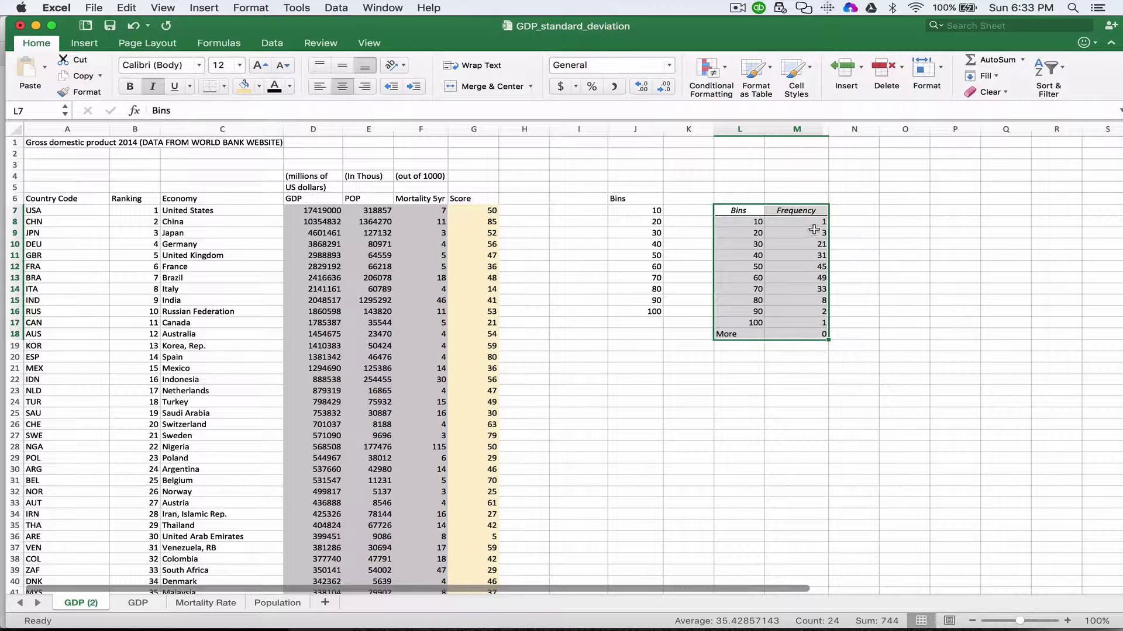
- Select the ten Frequency counts in M8 through M17
drag(817, 224, 814, 322)
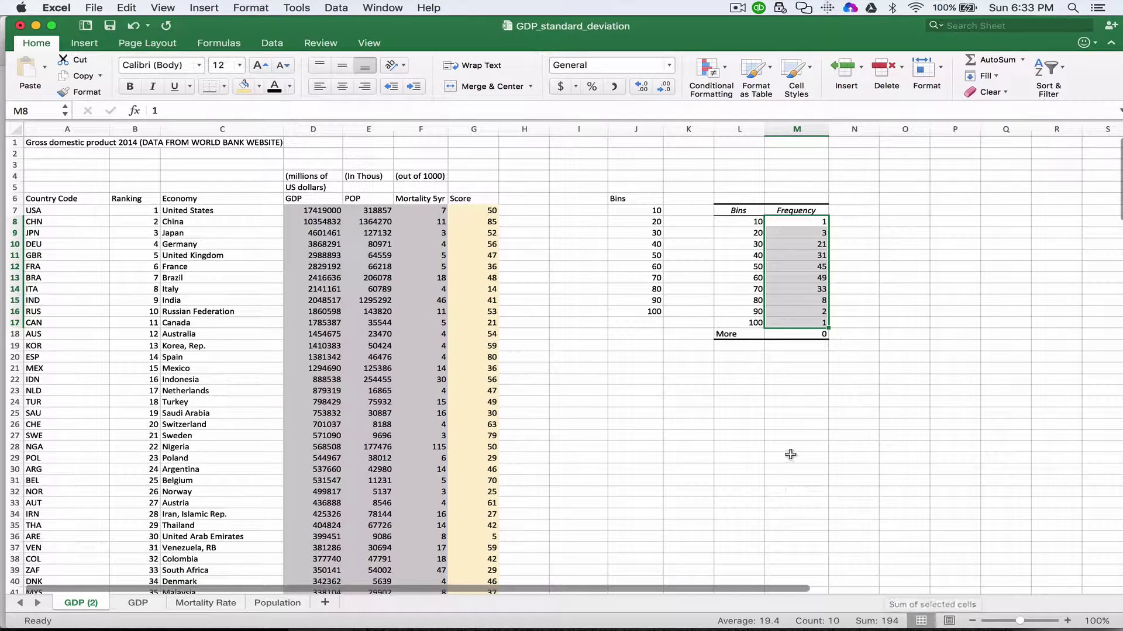
click(648, 378)
click(644, 367)
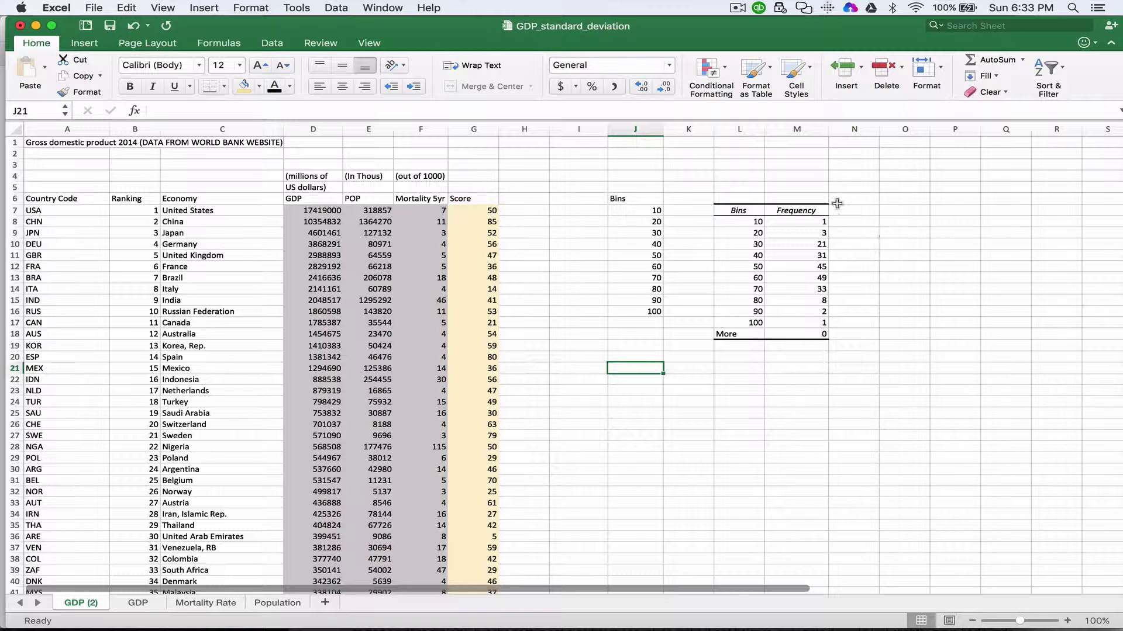
click(799, 221)
shift+click(807, 324)
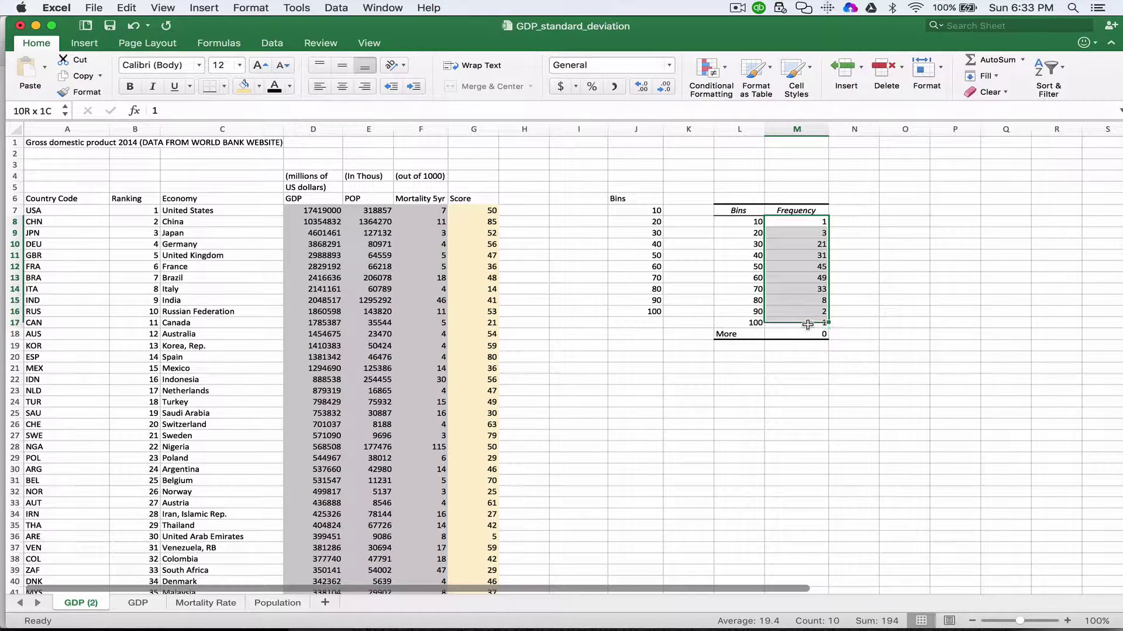
- Insert a column chart of the frequency counts and place it beside the Bins/Frequency table
click(208, 7)
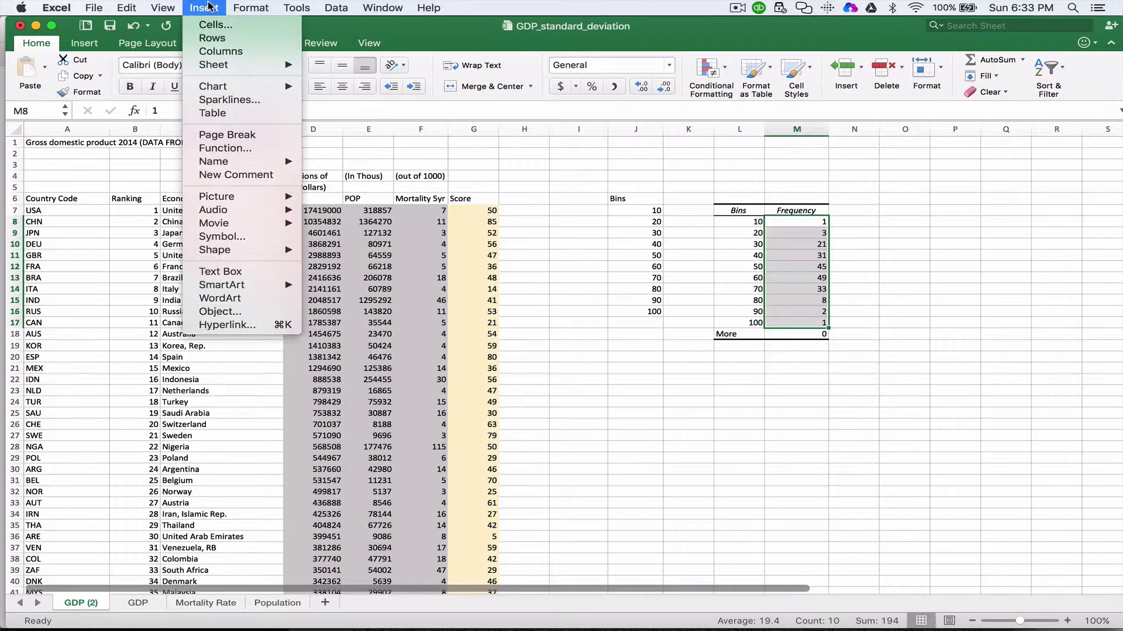
mouse_move(220, 87)
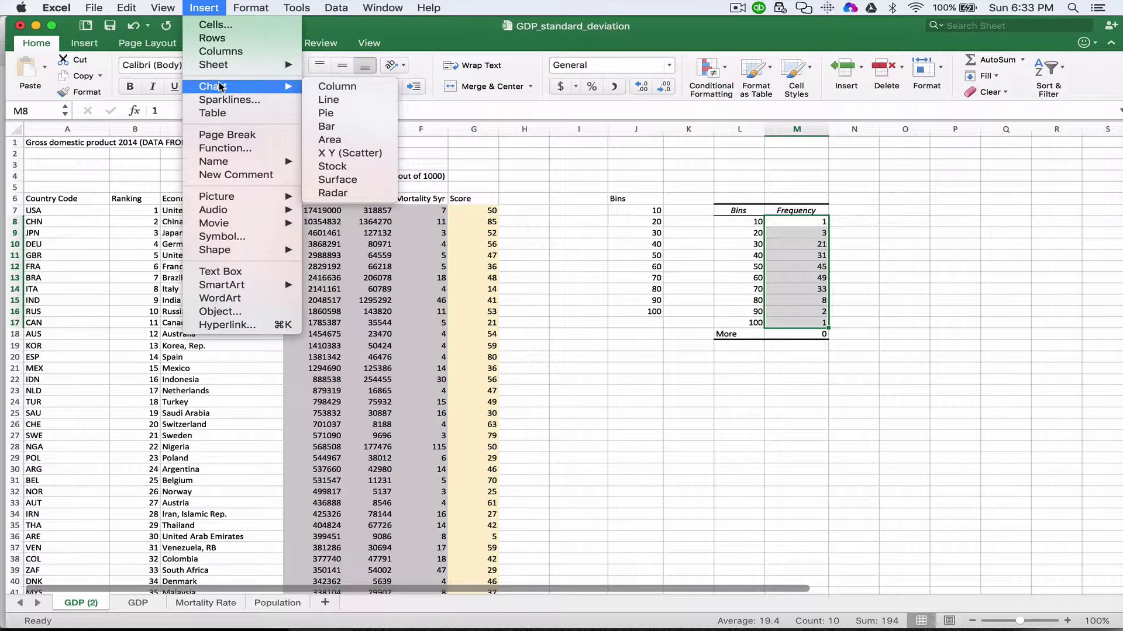
click(328, 87)
drag(606, 297, 1001, 195)
mouse_move(933, 325)
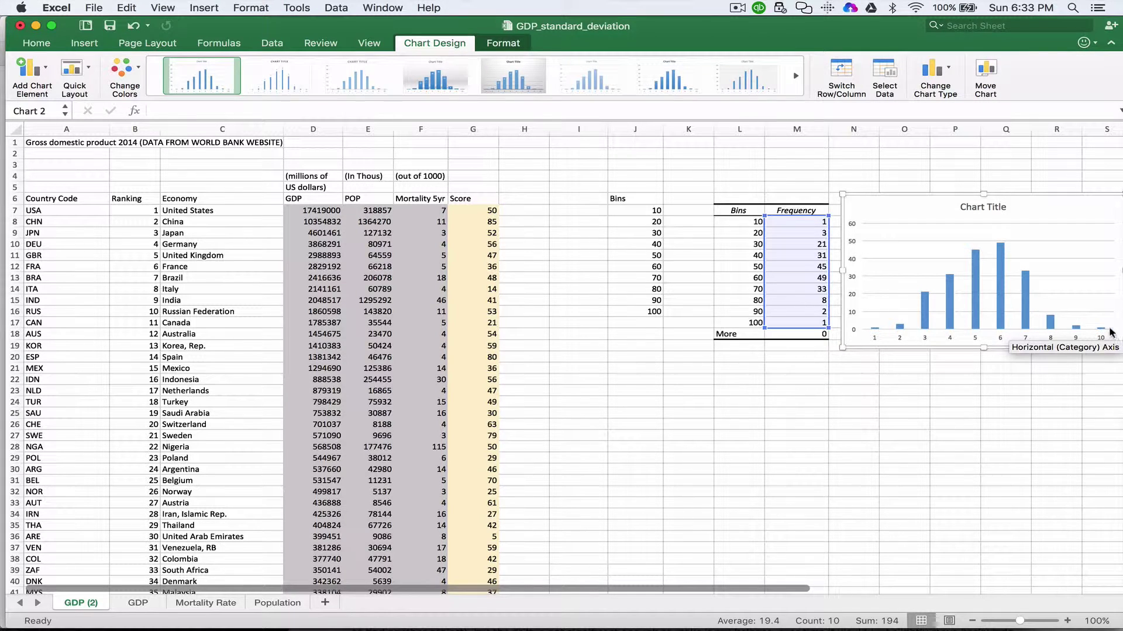
mouse_move(1031, 283)
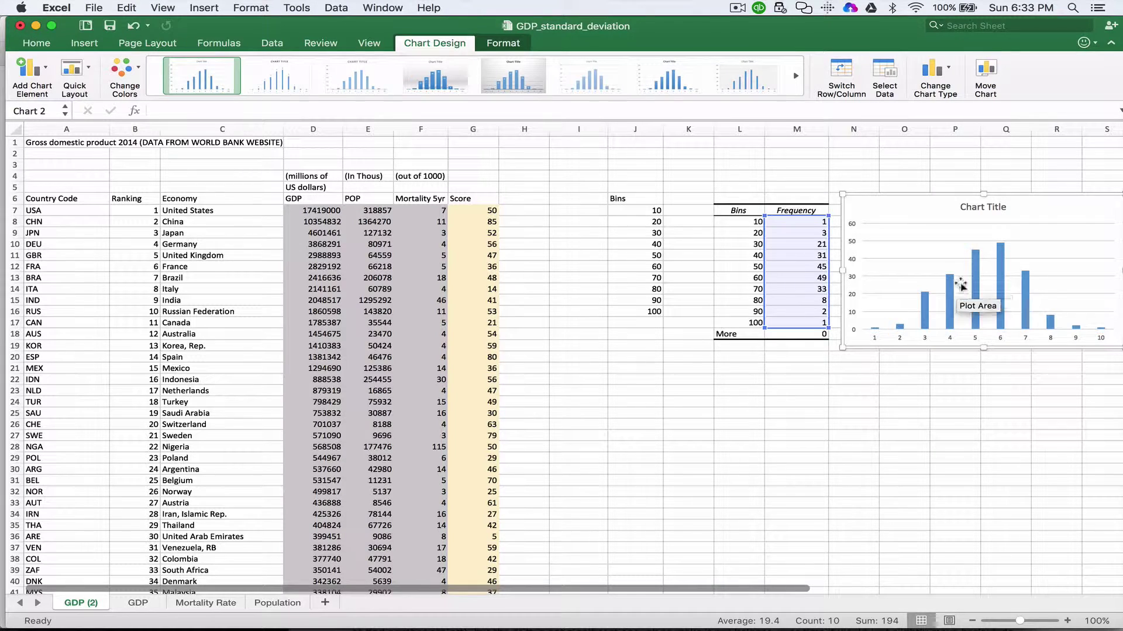
mouse_move(987, 286)
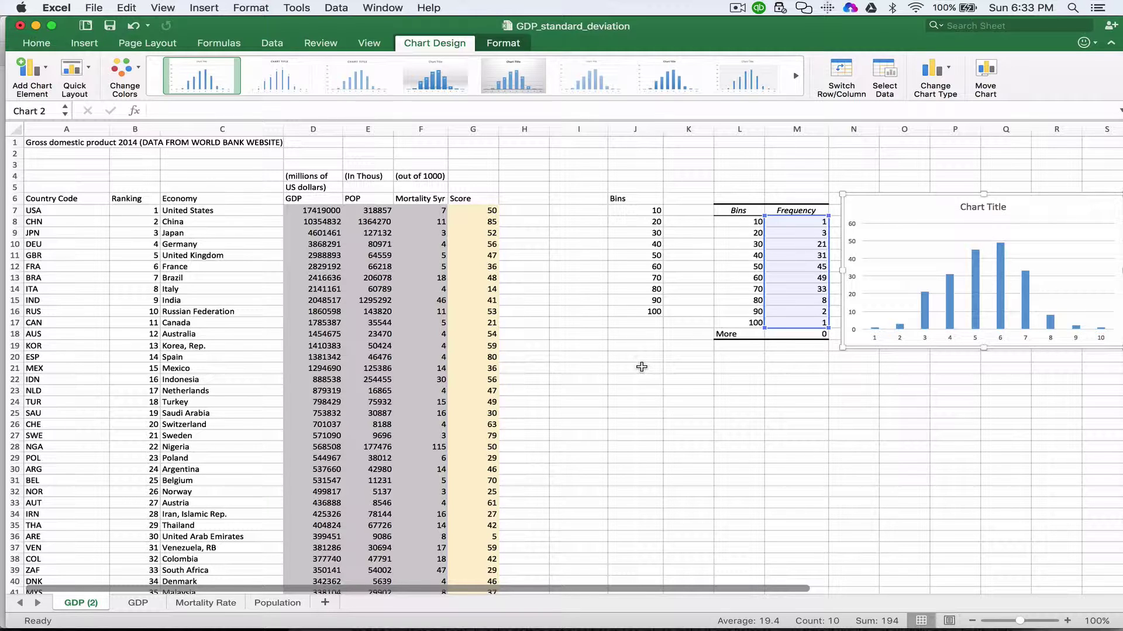
click(642, 398)
click(633, 367)
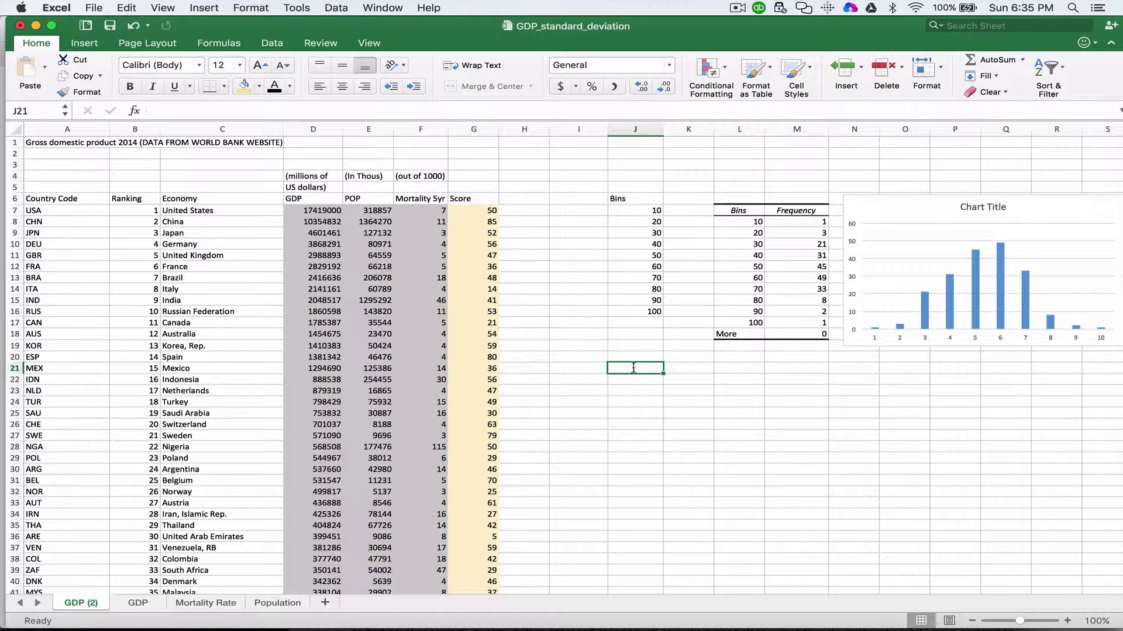
- Enter =VAR.S(G7:G201) in J21 and label it Variance in I21
text(=VAR)
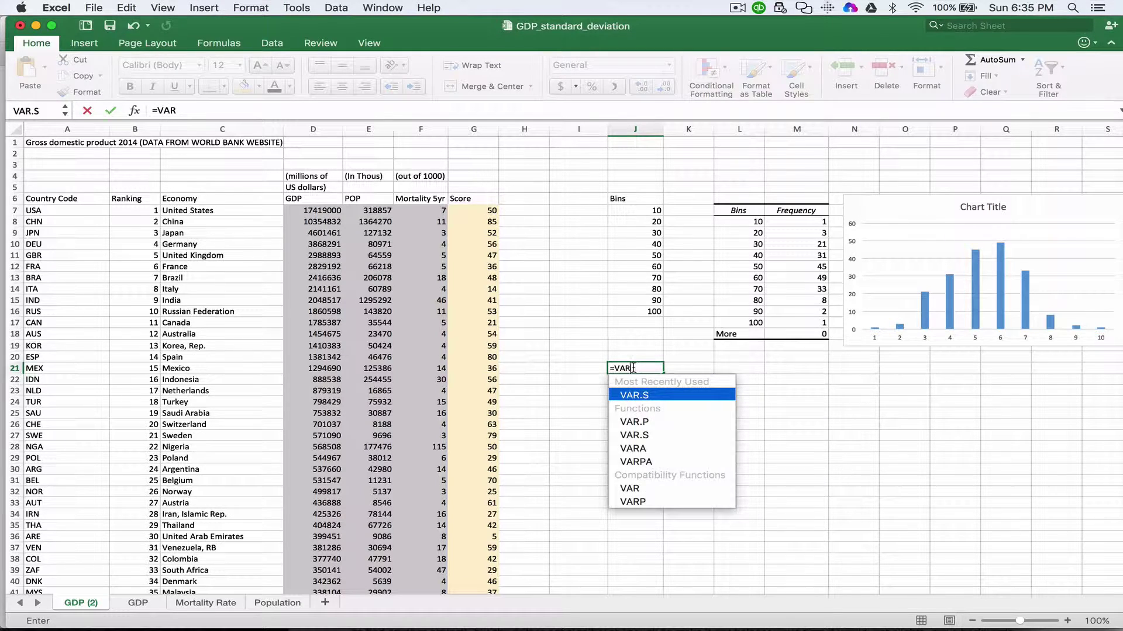
text(.S()
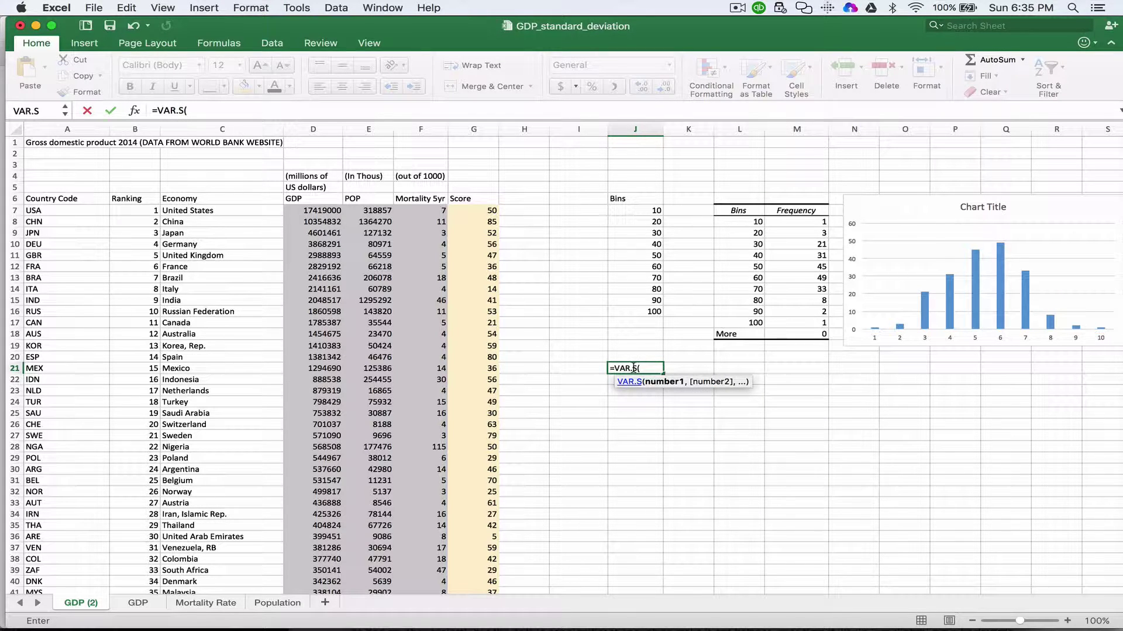
text(G)
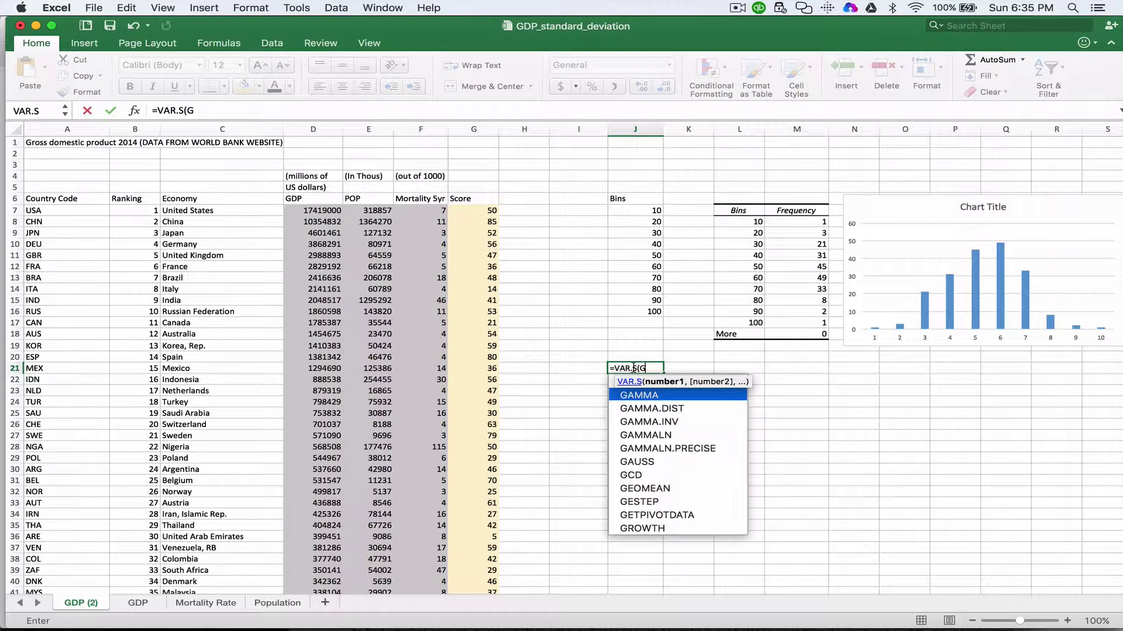
text(7:G2)
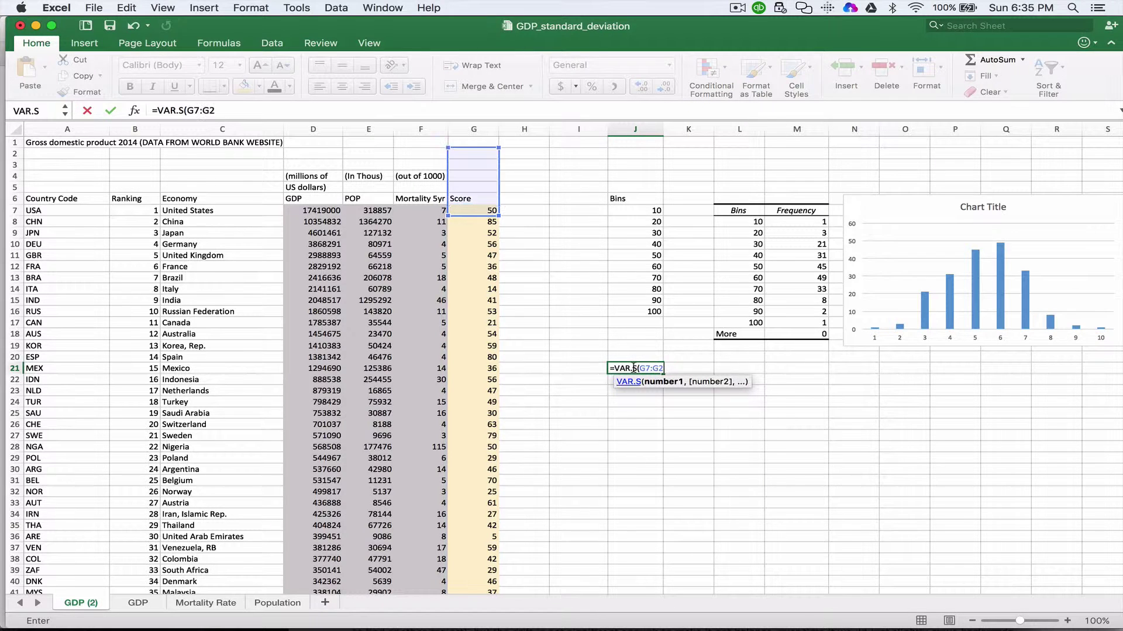
text(01))
key(Return)
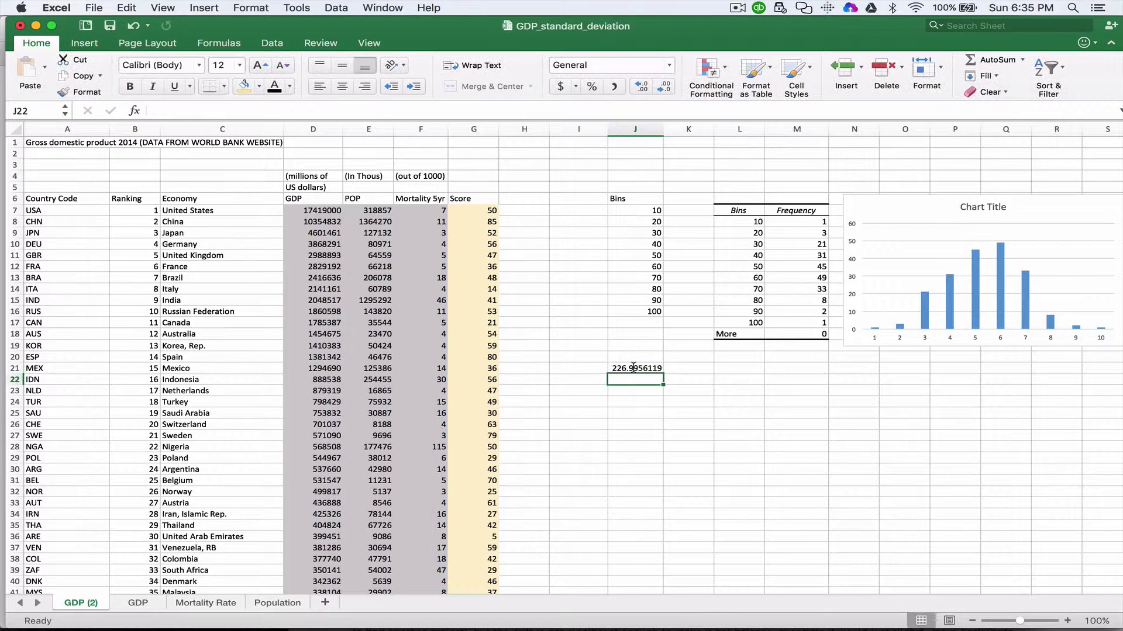
click(594, 369)
text(ance)
key(Return)
click(586, 397)
- Add an SD row in I23:J23 computing =SQRT(J21)
key(Up)
text(SD)
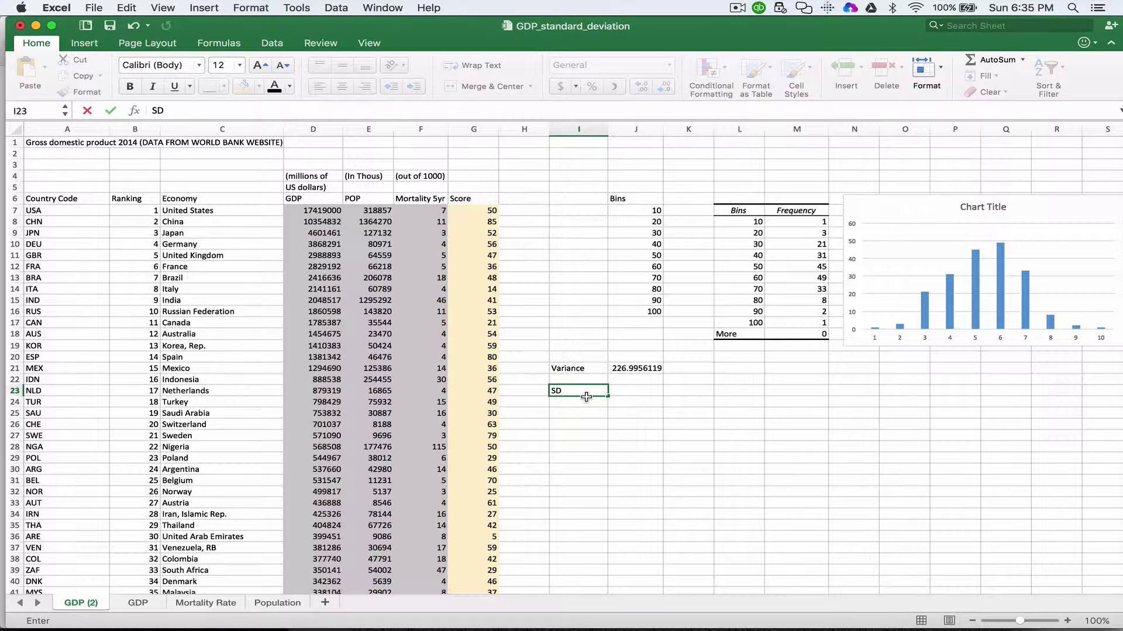
key(Tab)
text(=)
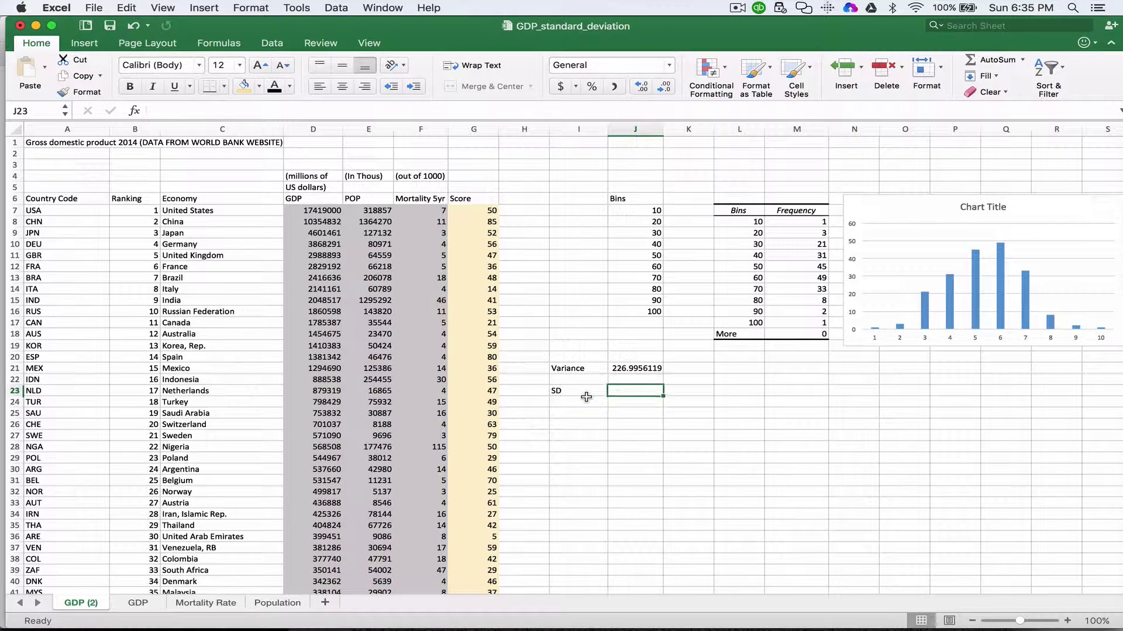
text(SQRT()
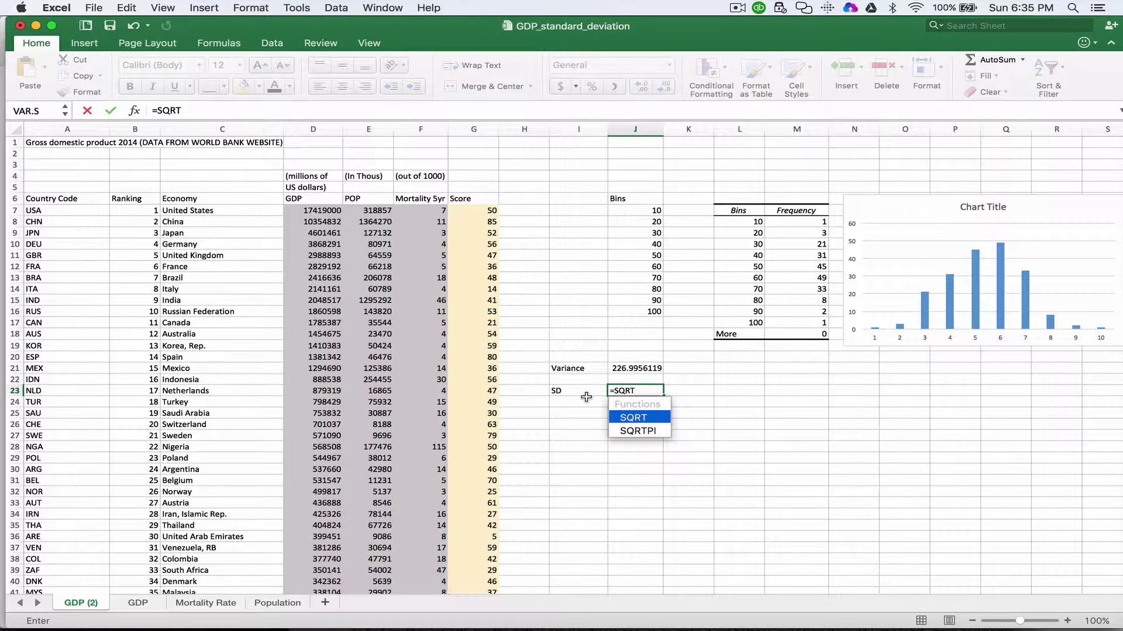
key(Up)
key(Up)
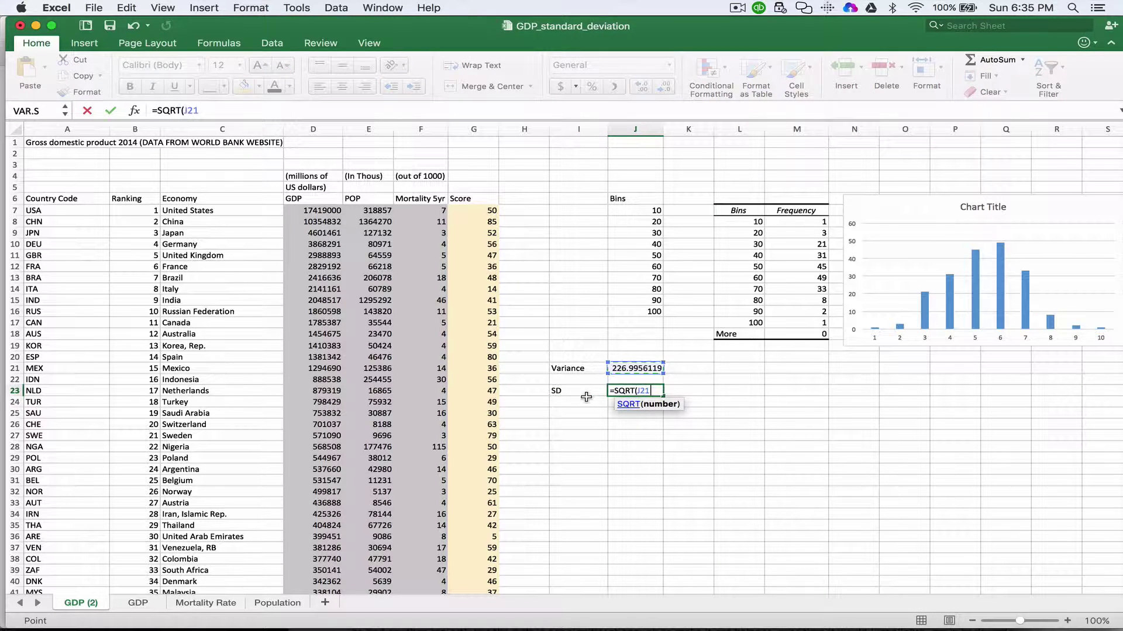
key(Return)
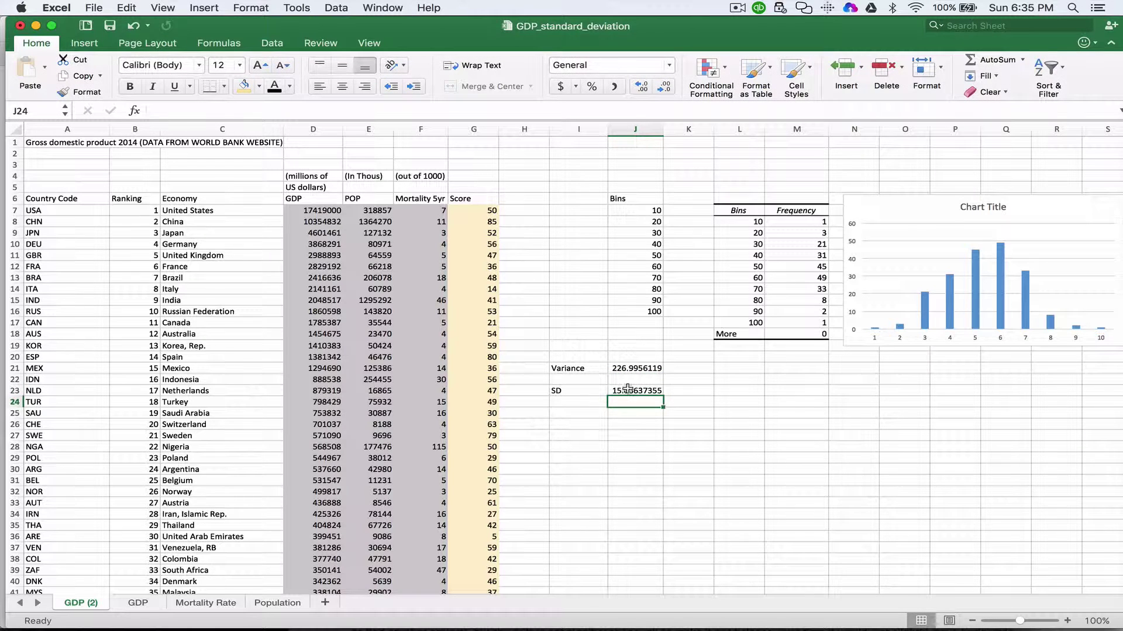
- Add an SD (Excel) row in I25:J25 computing =STDEV(G7:G201)
click(582, 413)
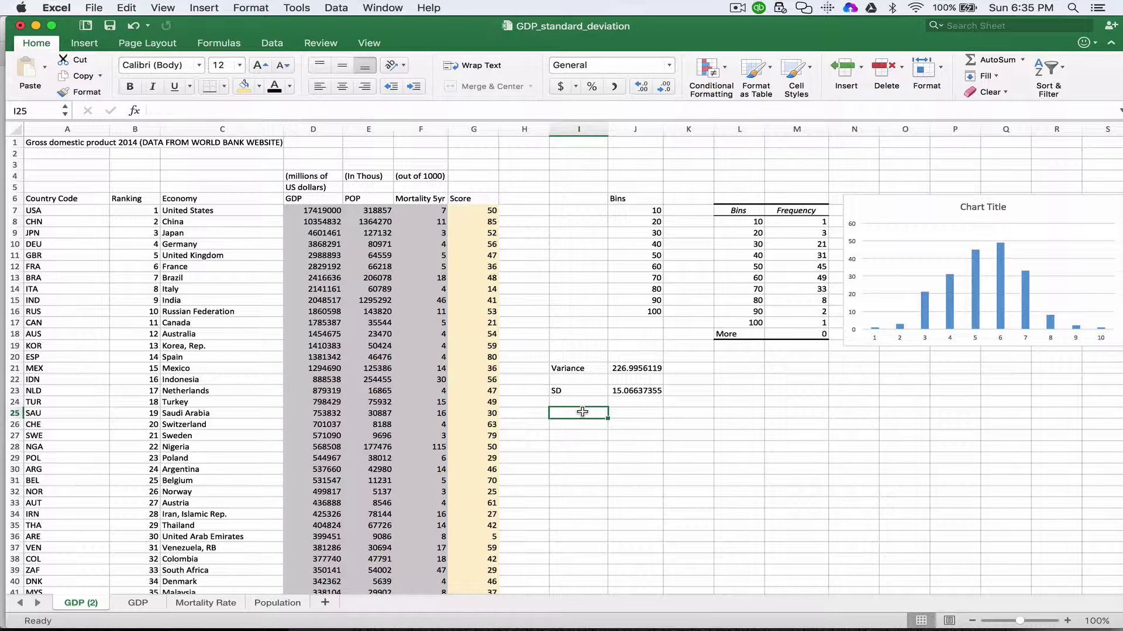
text(SD (Excel))
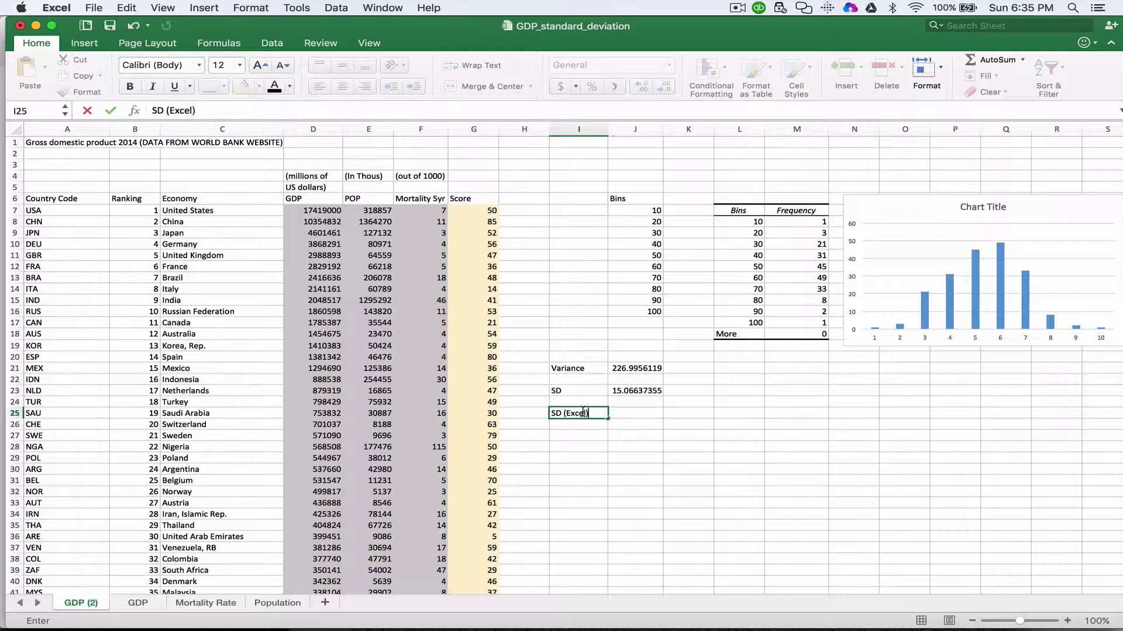
key(Return)
click(582, 411)
key(Tab)
text(=ST)
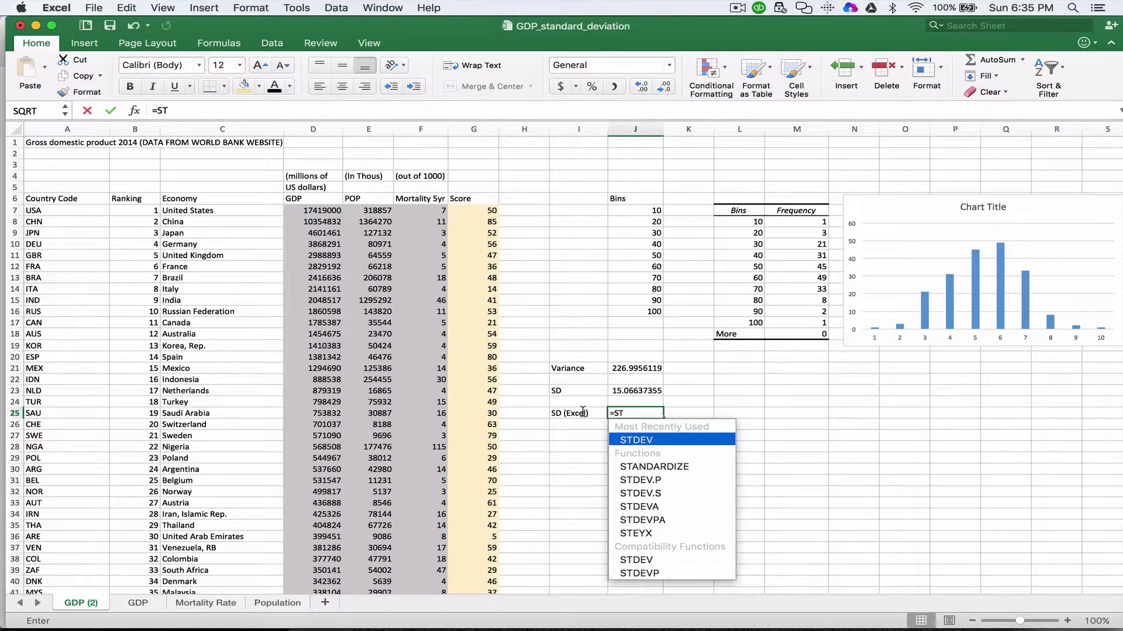
text(DEV()
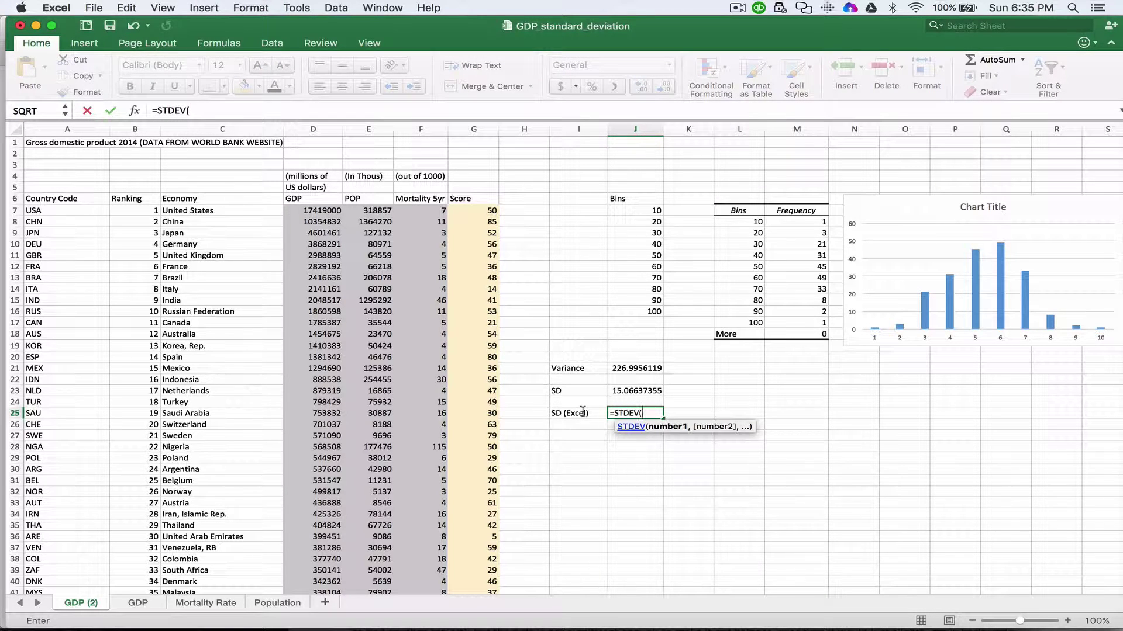
text(G7)
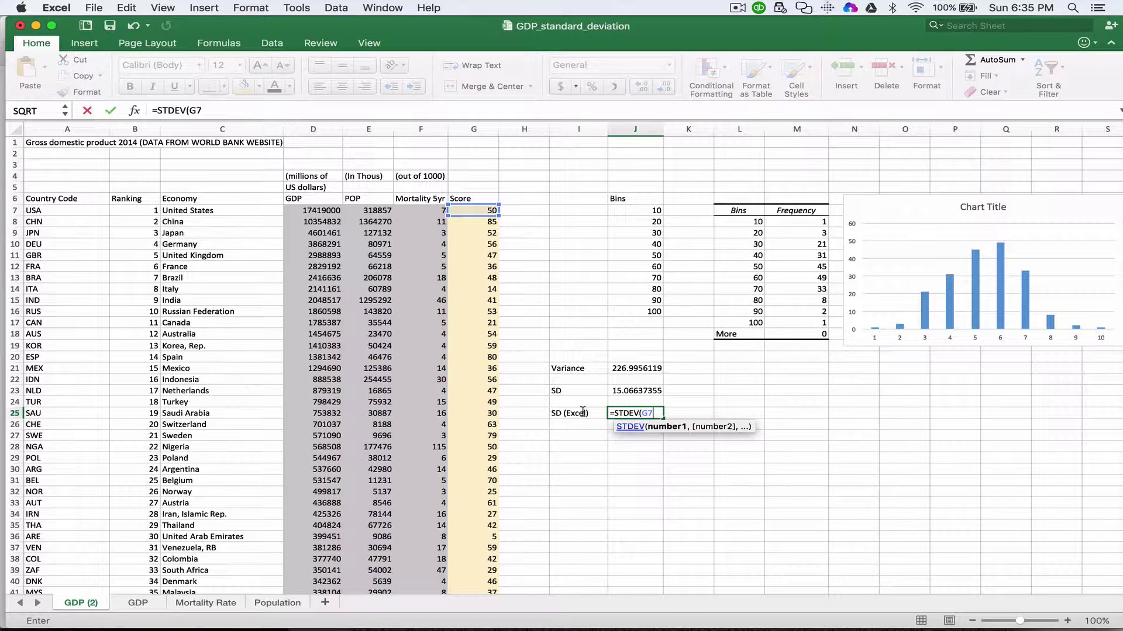
text(:G201))
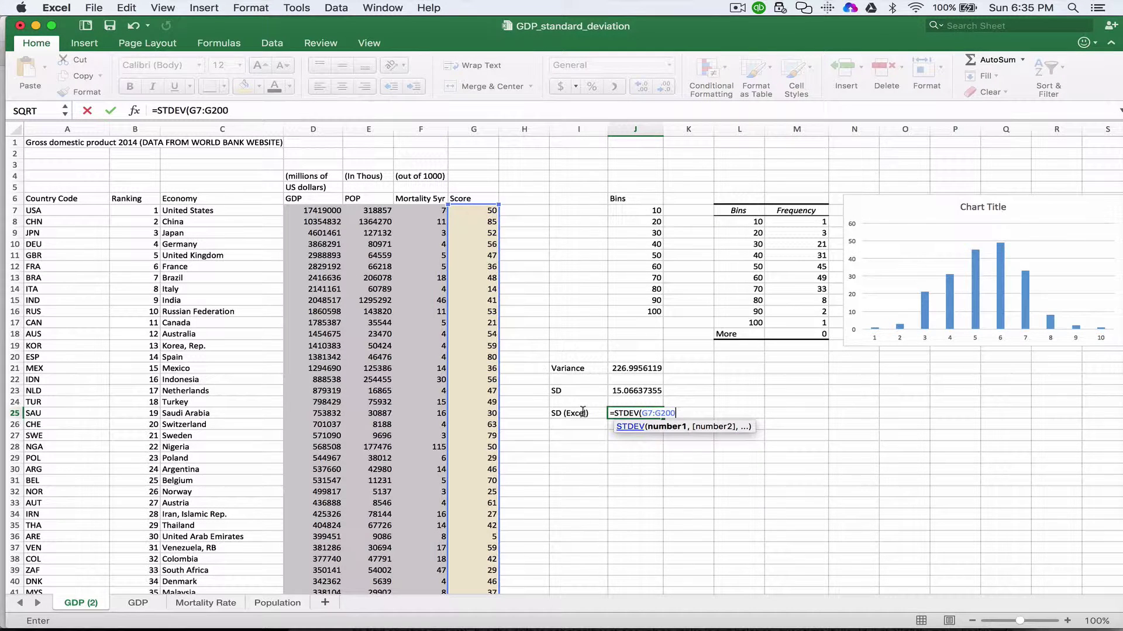
key(Return)
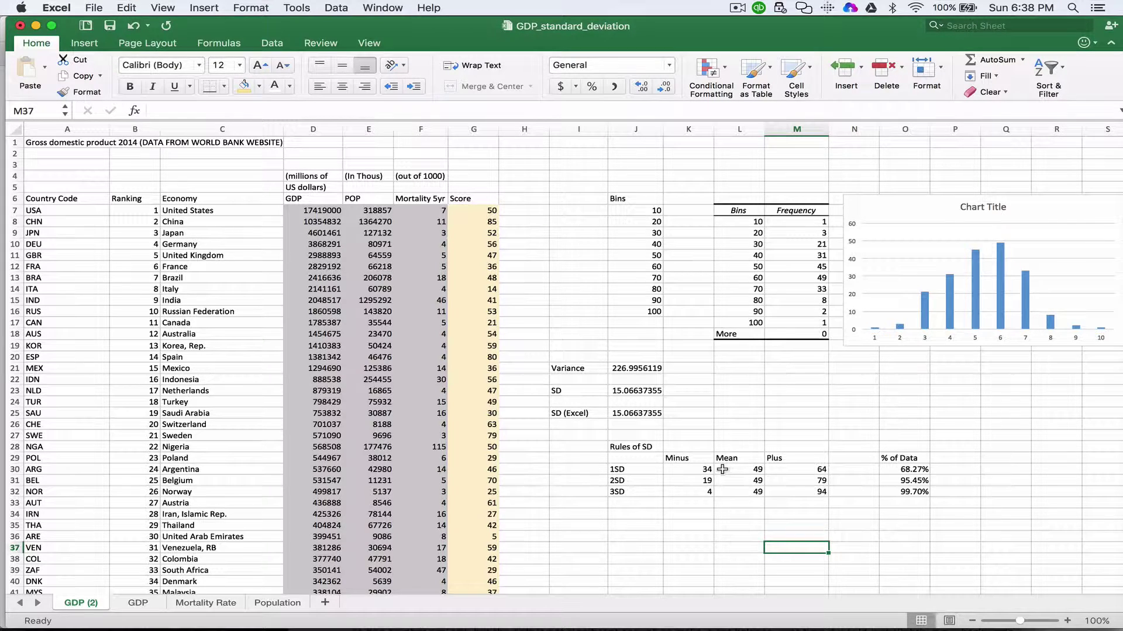
- Review the 1SD–3SD minus/plus bound formulas and the 68.27% and 95.45% data shares
click(700, 469)
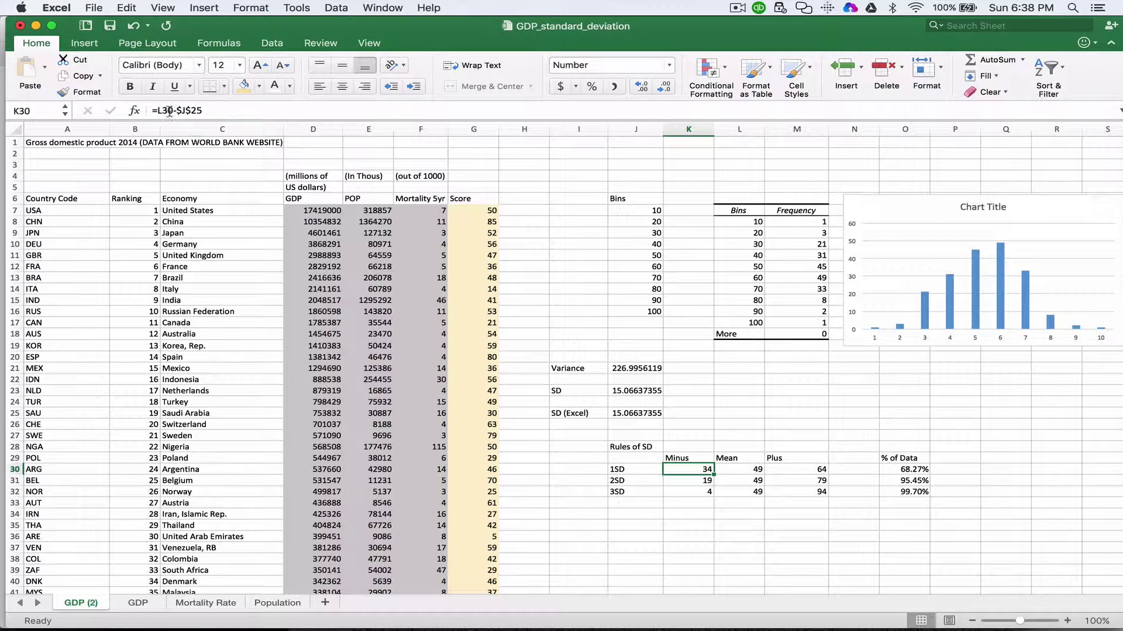
click(809, 468)
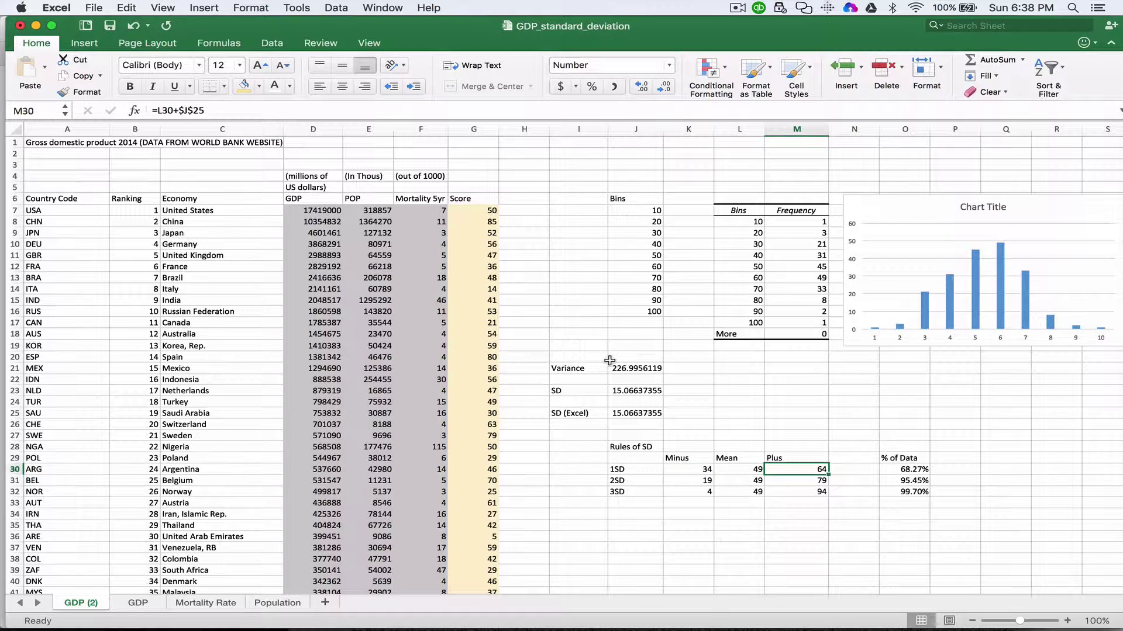
click(905, 471)
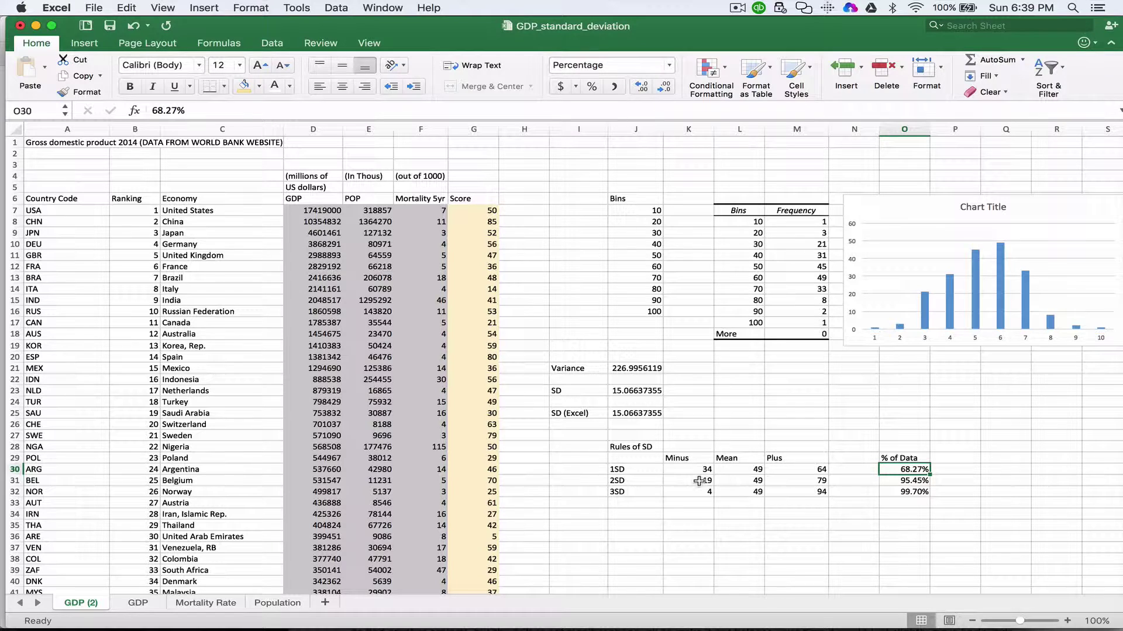
click(905, 481)
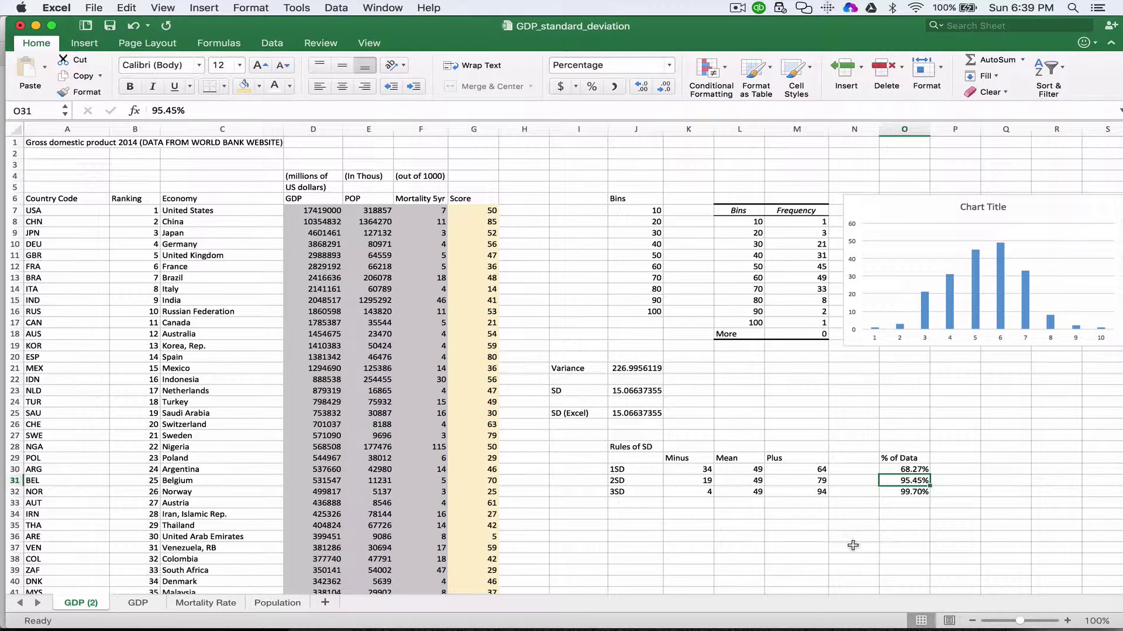
click(697, 482)
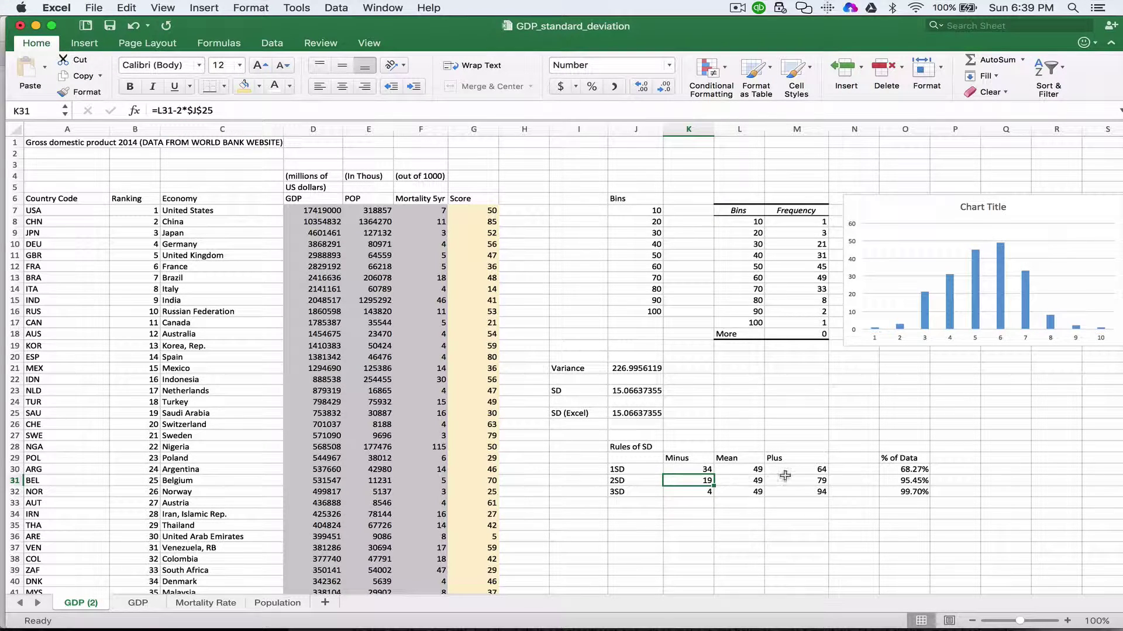
click(814, 481)
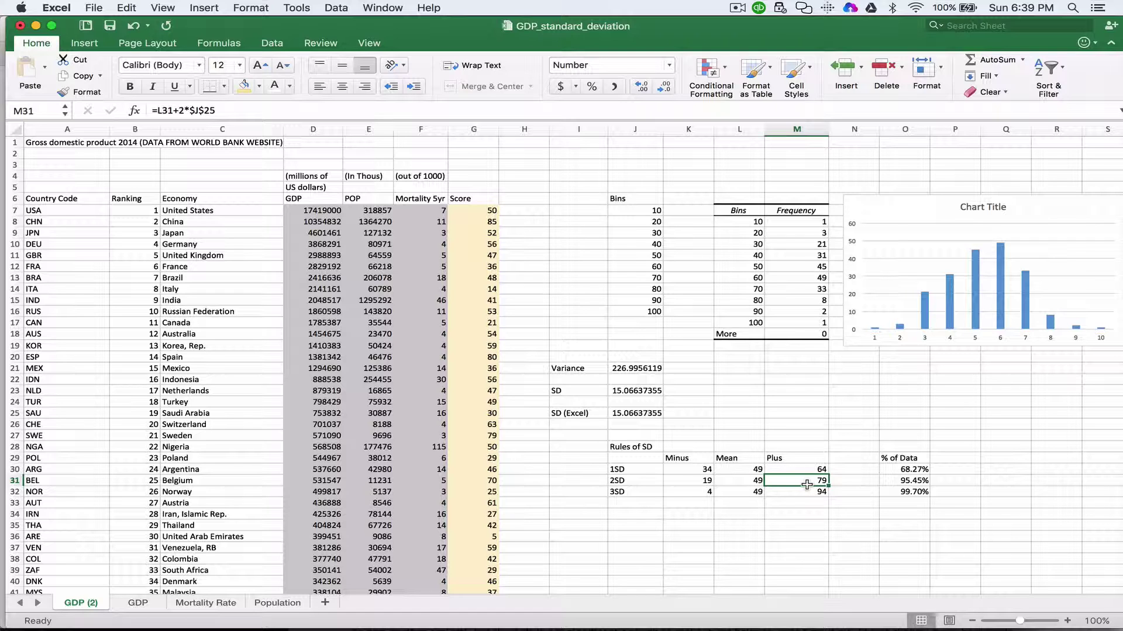
click(702, 490)
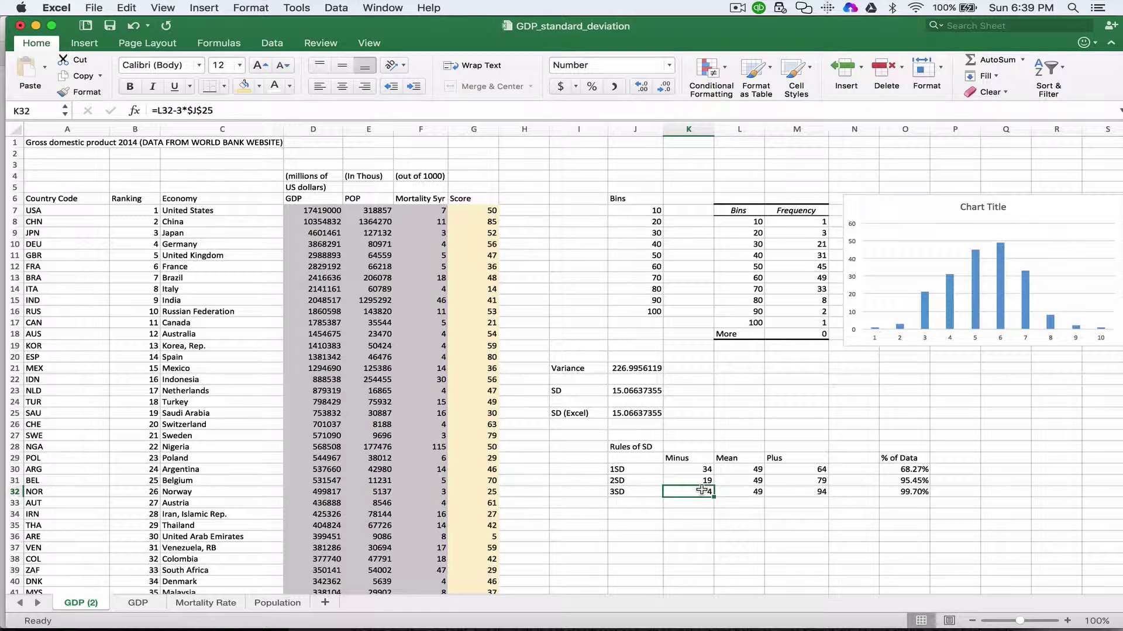
click(811, 491)
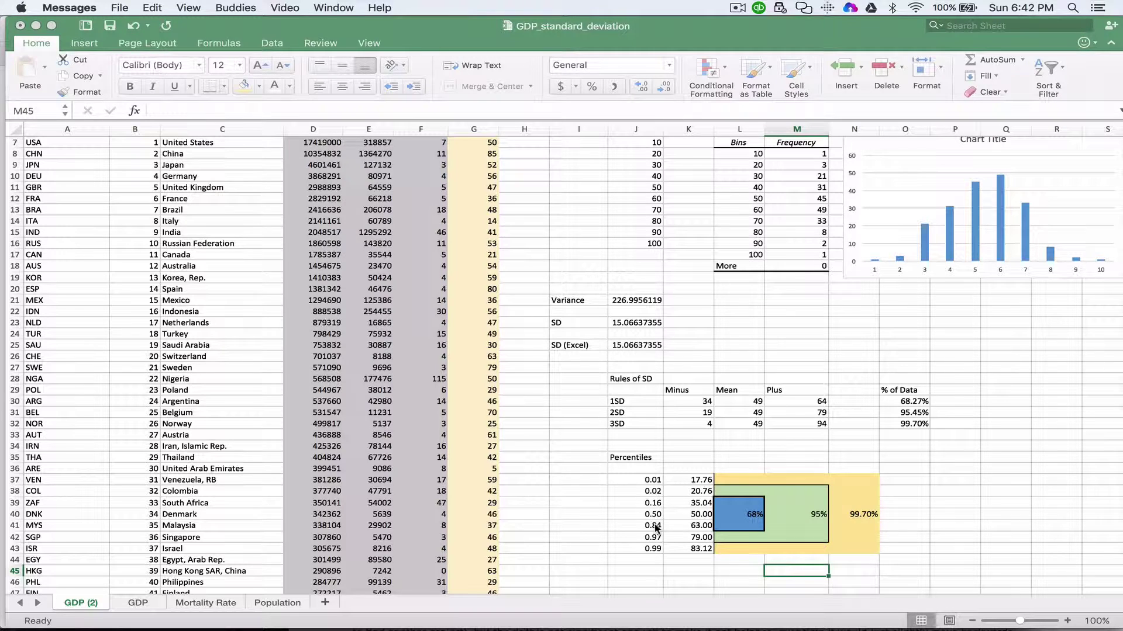
- Return to the workbook showing the shaded Percentiles table from 0.01 to 0.99
click(698, 510)
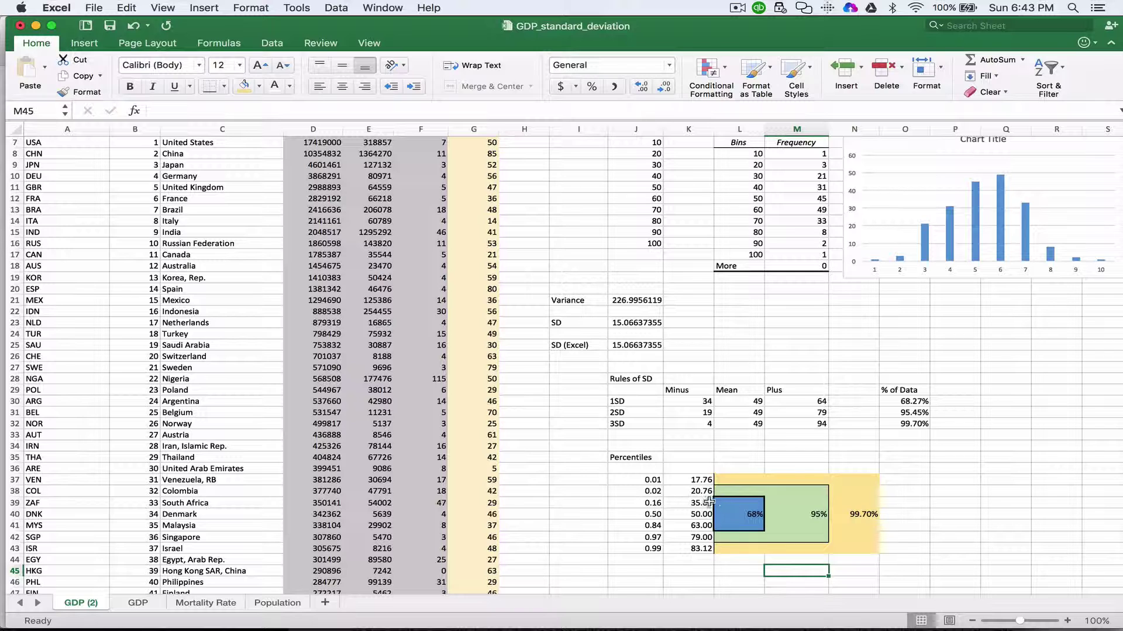
drag(706, 502, 699, 534)
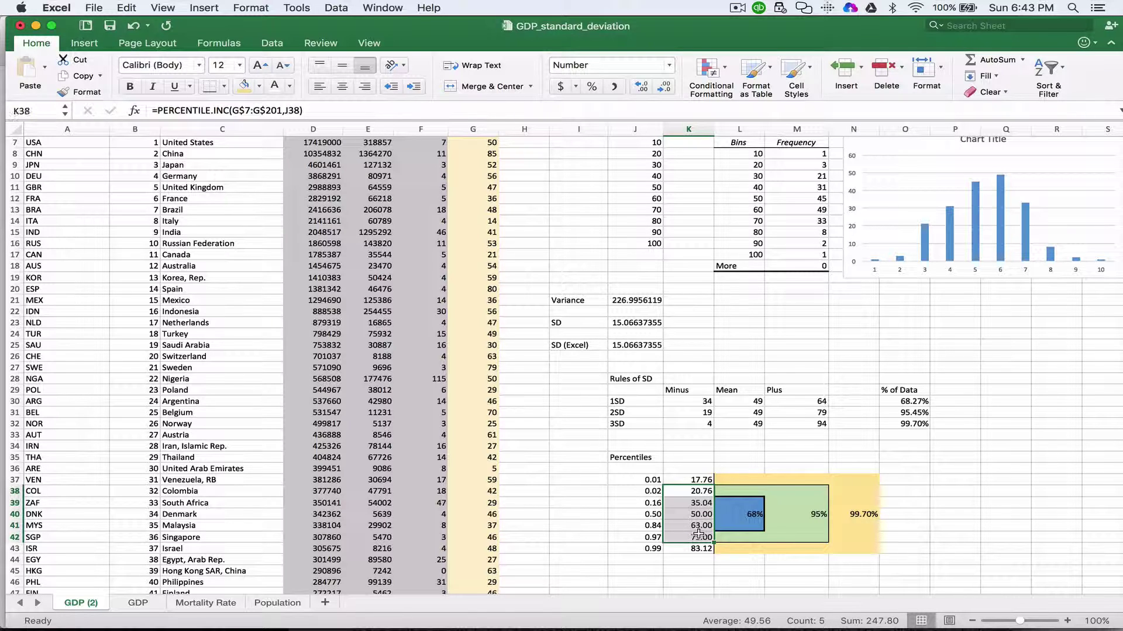
click(694, 481)
double_click(701, 486)
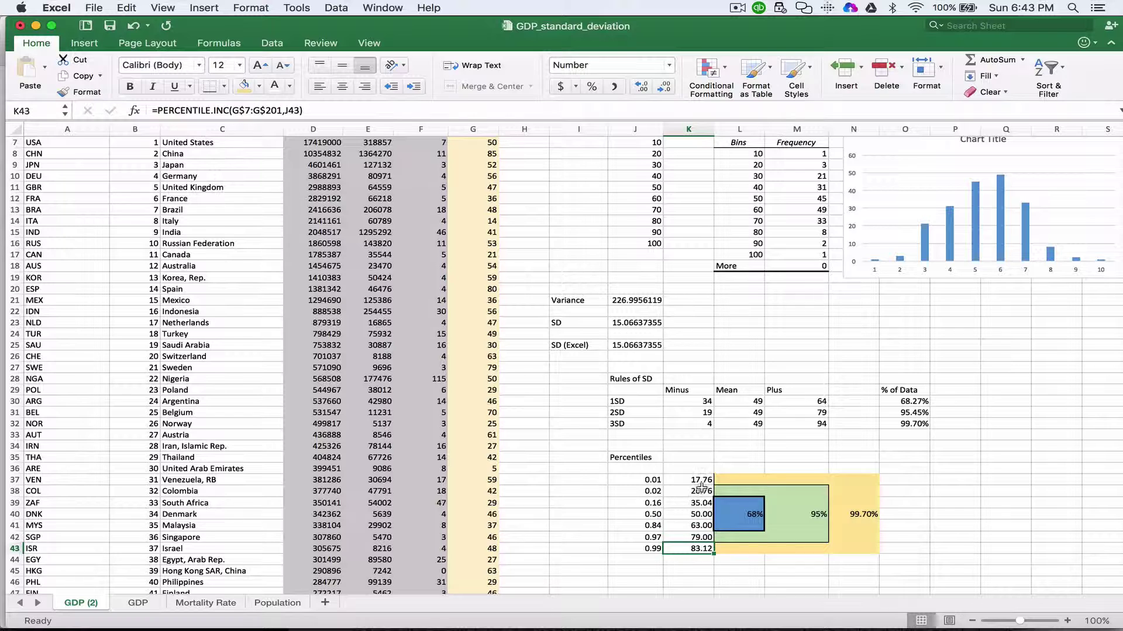
drag(702, 483, 704, 548)
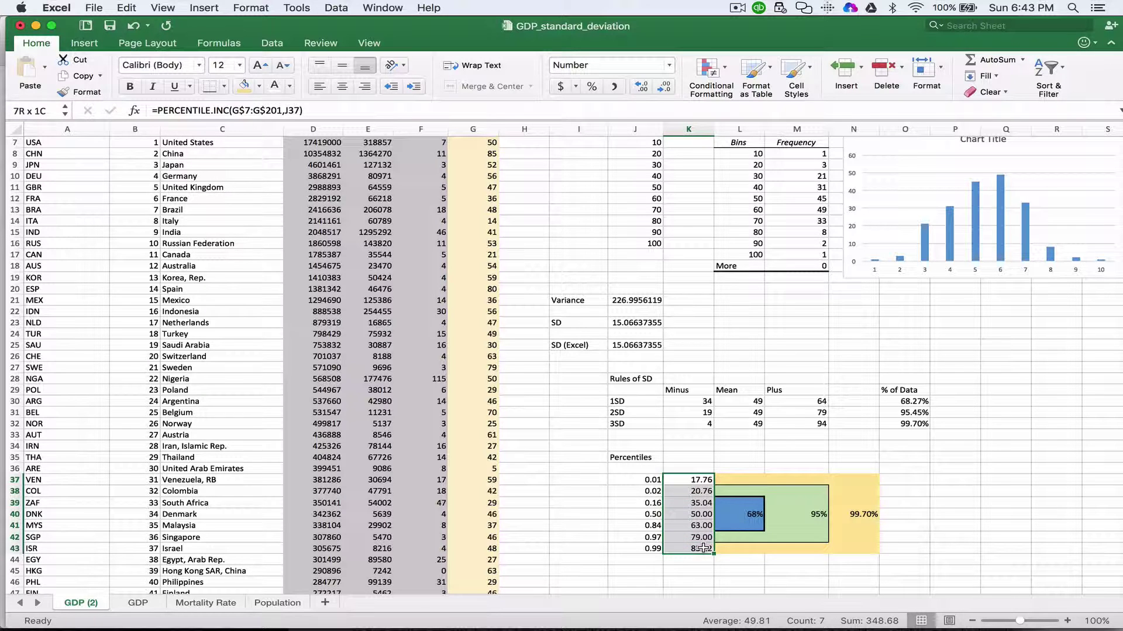